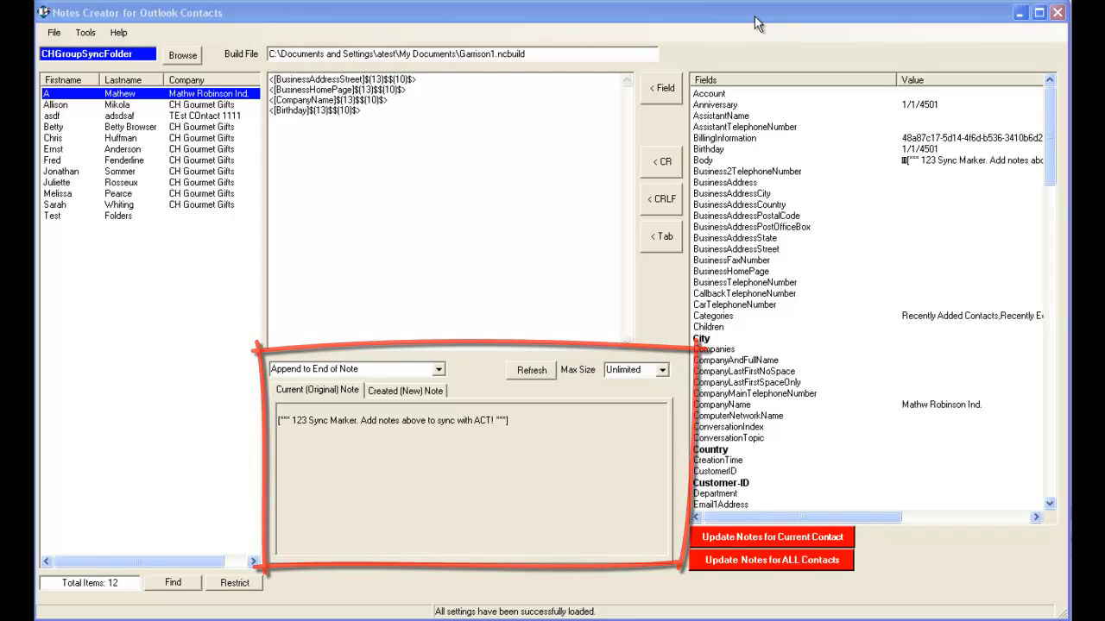
Review the note placement options, then compare the first contact's original note with its created note
{"action": "left_click", "coordinate": [439, 369]}
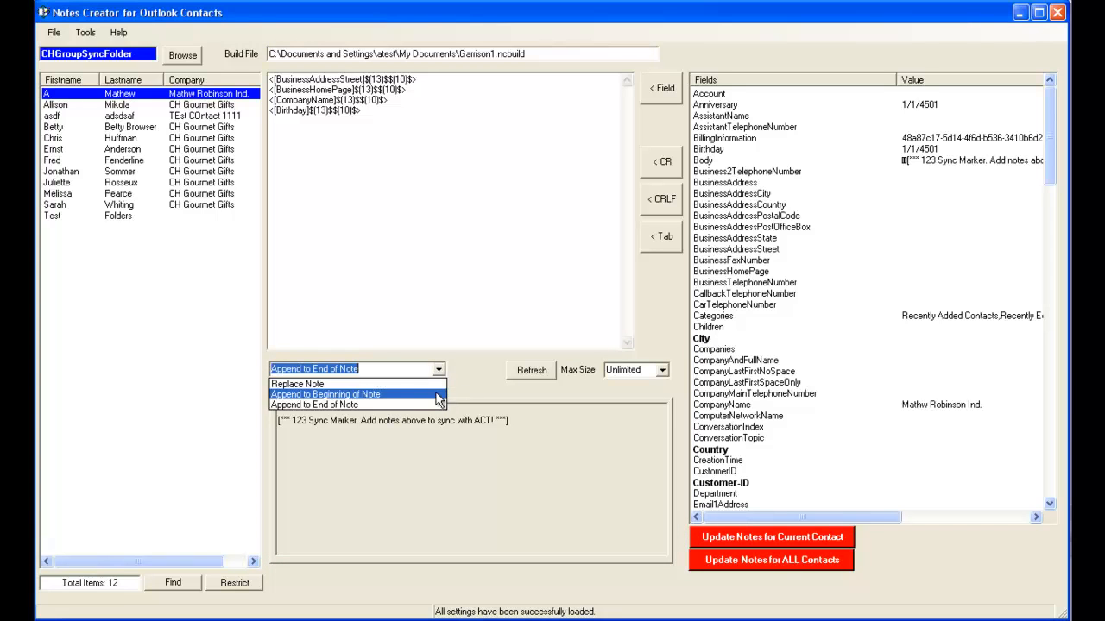
{"action": "left_click", "coordinate": [481, 391]}
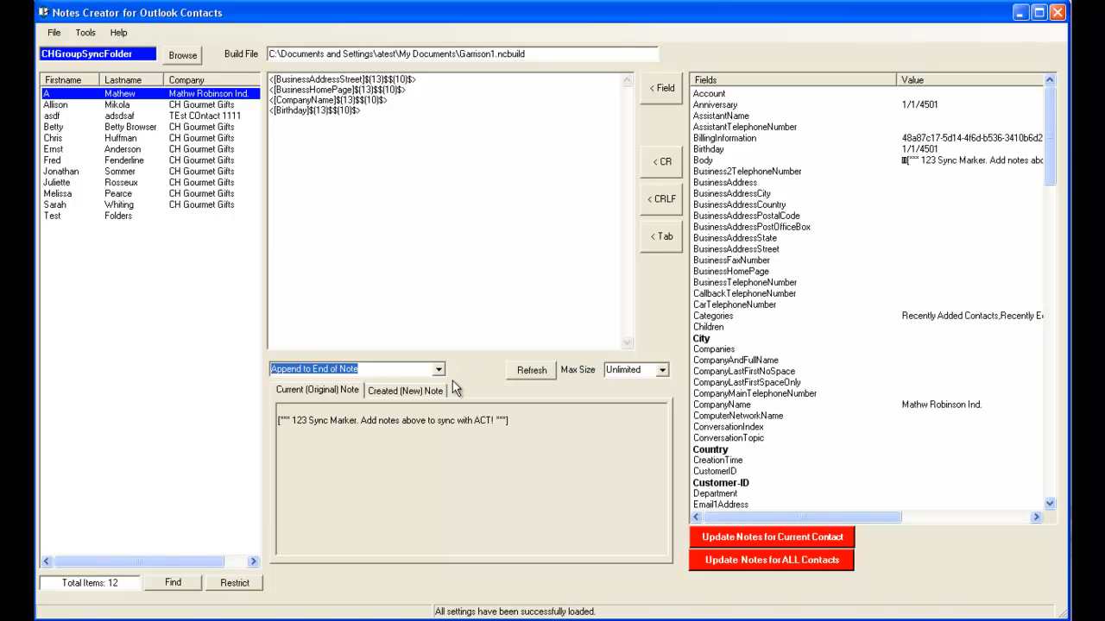
{"action": "left_click", "coordinate": [422, 397]}
{"action": "left_click", "coordinate": [316, 397]}
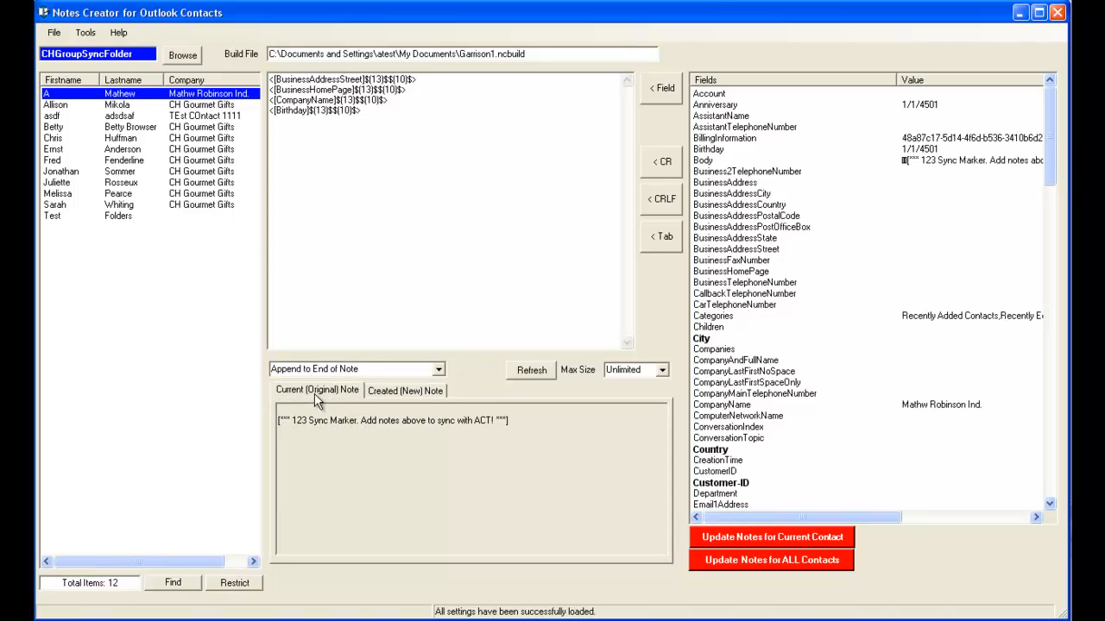
{"action": "left_click", "coordinate": [408, 394]}
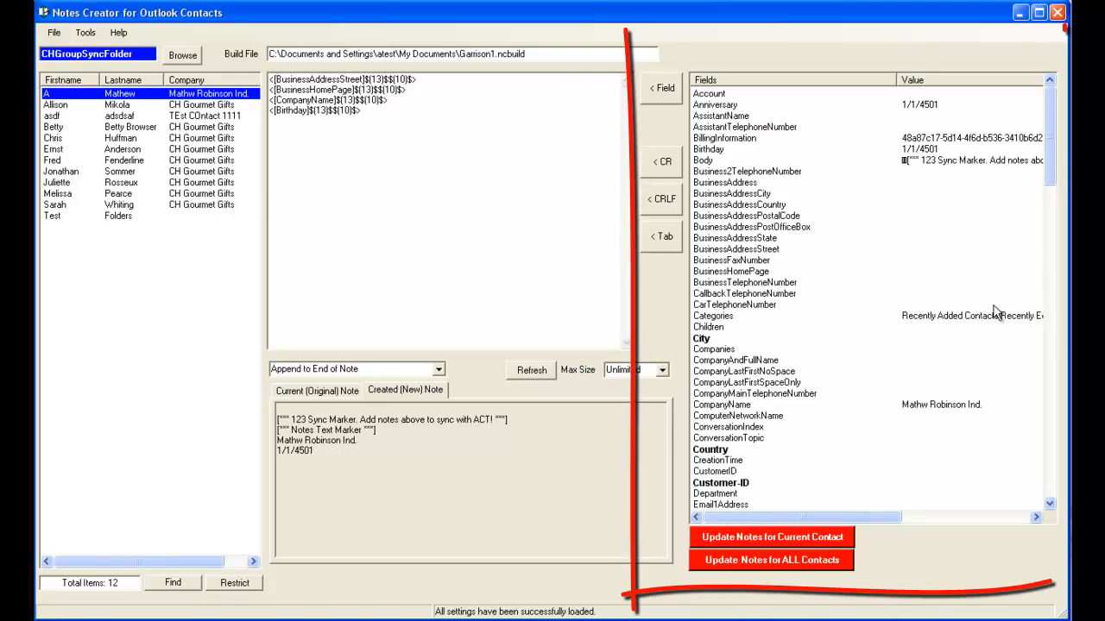
Examine the available contact fields, including the bold Private-Contact, State, Trivia and User-10 fields
{"action": "mouse_move", "coordinate": [1050, 155]}
{"action": "left_mouse_down"}
{"action": "mouse_move", "coordinate": [1057, 454]}
{"action": "mouse_move", "coordinate": [1056, 443]}
{"action": "left_mouse_up"}
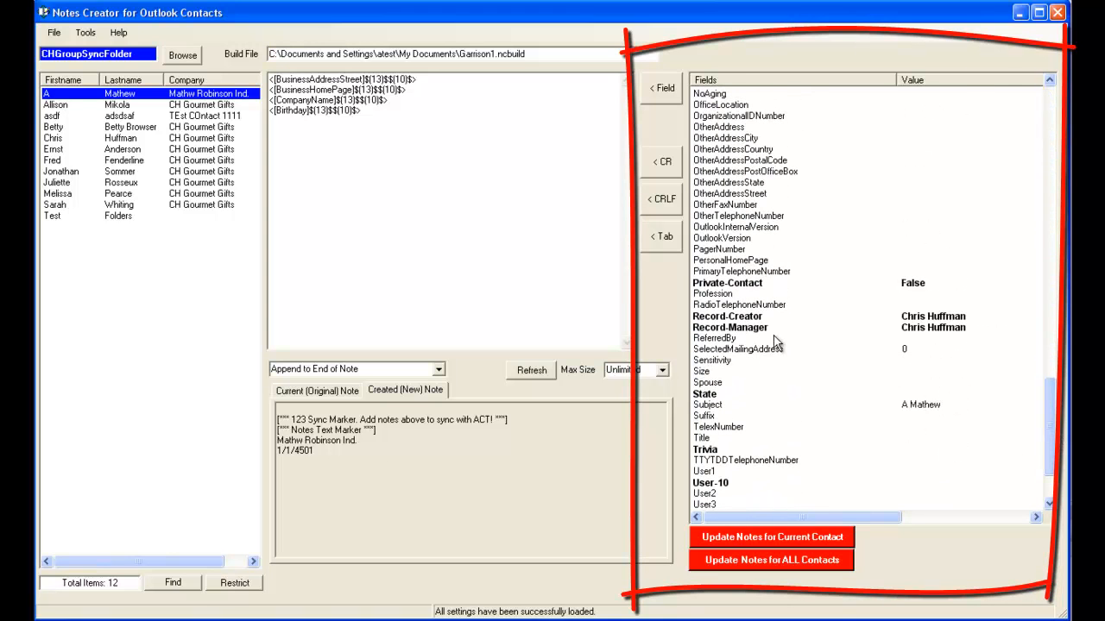
{"action": "left_click", "coordinate": [731, 284]}
{"action": "left_click", "coordinate": [725, 396]}
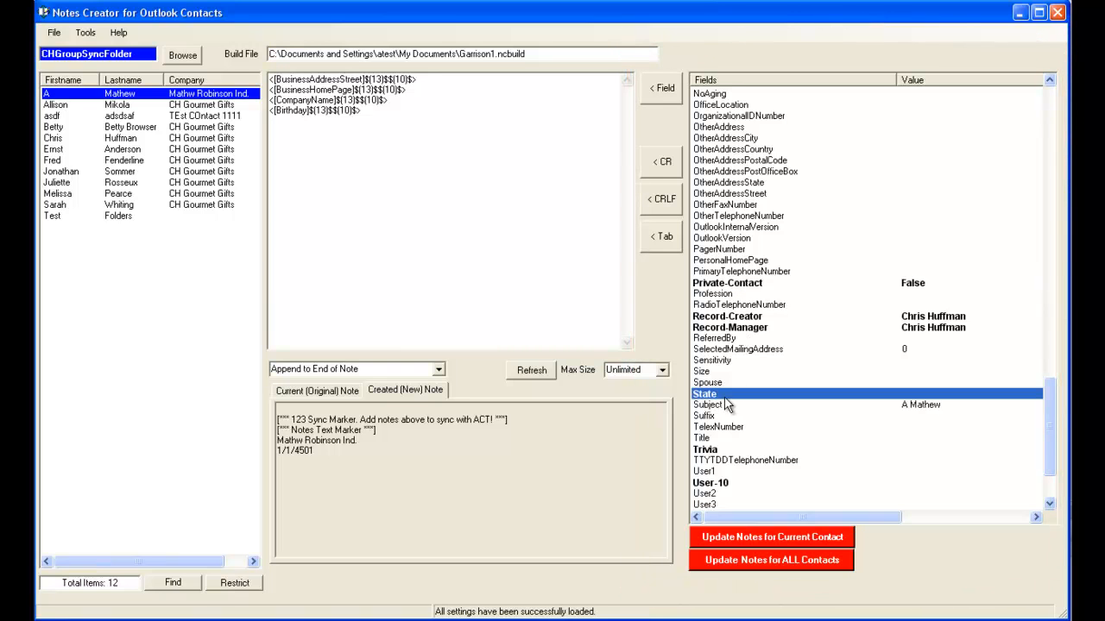
{"action": "left_click", "coordinate": [723, 451]}
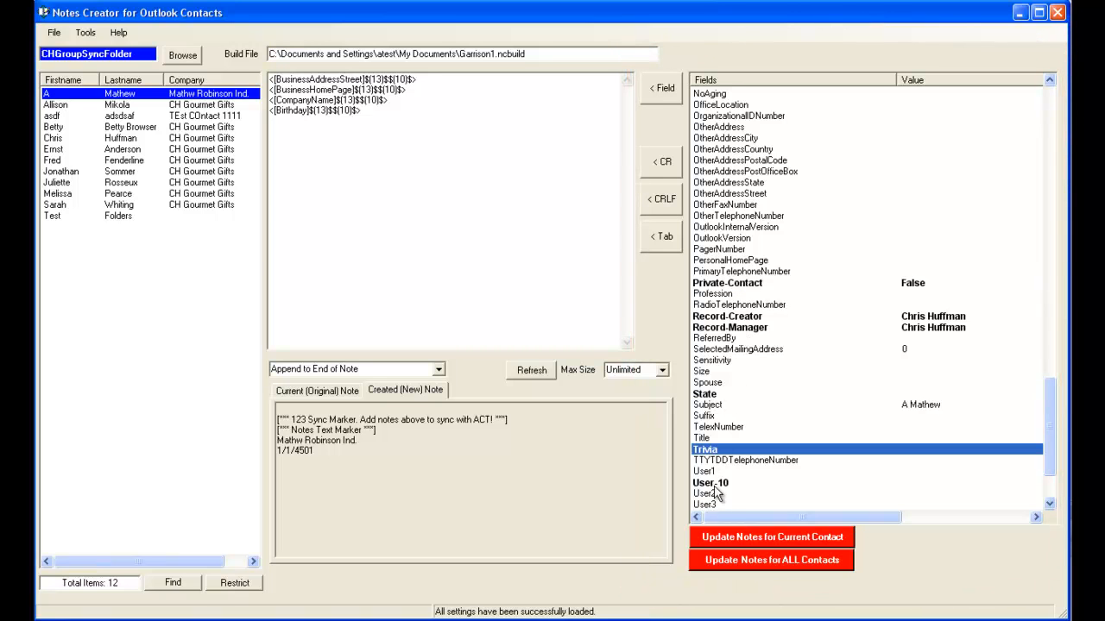
{"action": "left_click", "coordinate": [712, 483]}
{"action": "left_click_drag", "start_coordinate": [1050, 425], "coordinate": [1049, 457]}
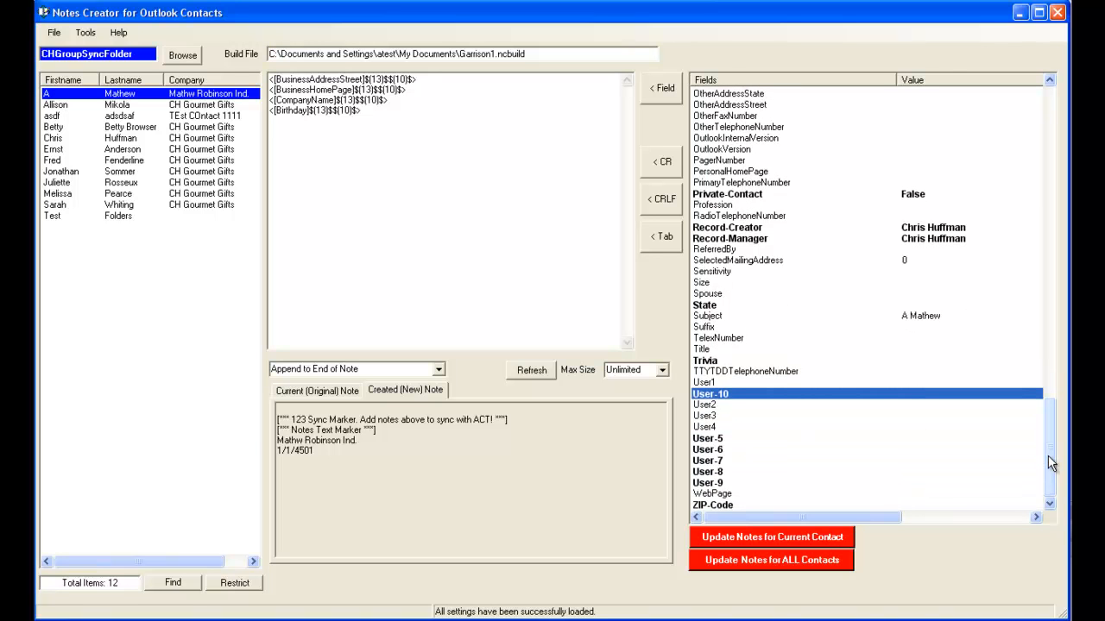
{"action": "left_click_drag", "start_coordinate": [1051, 464], "coordinate": [1045, 160]}
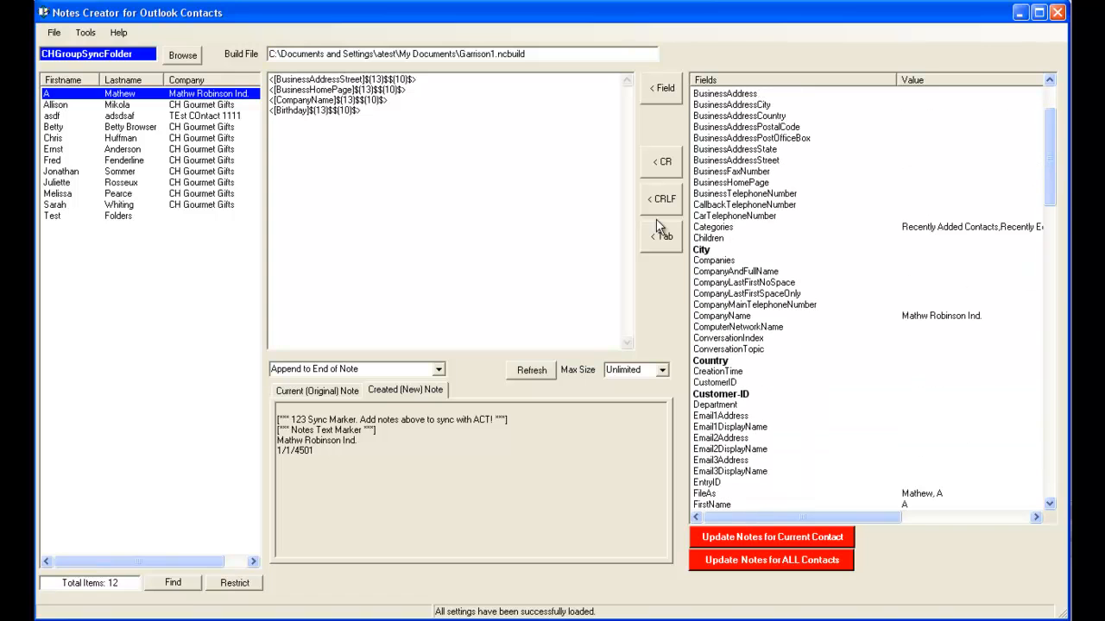
Select the fifth contact at CH Gourmet Gifts and review the values of its standard and custom fields
{"action": "left_click", "coordinate": [91, 140]}
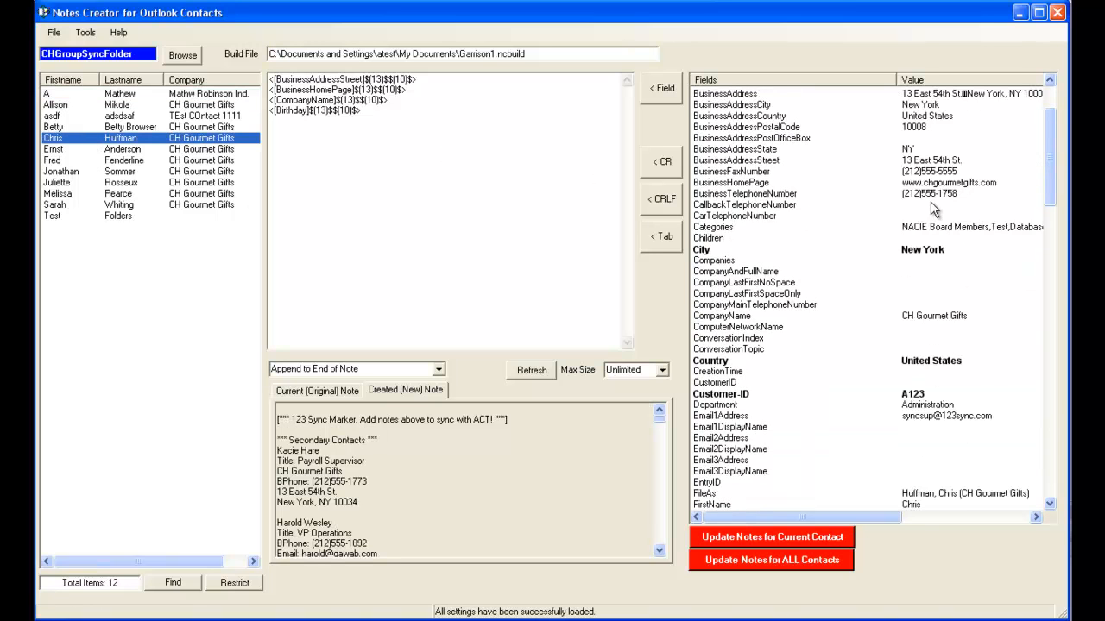
{"action": "left_click_drag", "start_coordinate": [1052, 139], "coordinate": [1054, 278]}
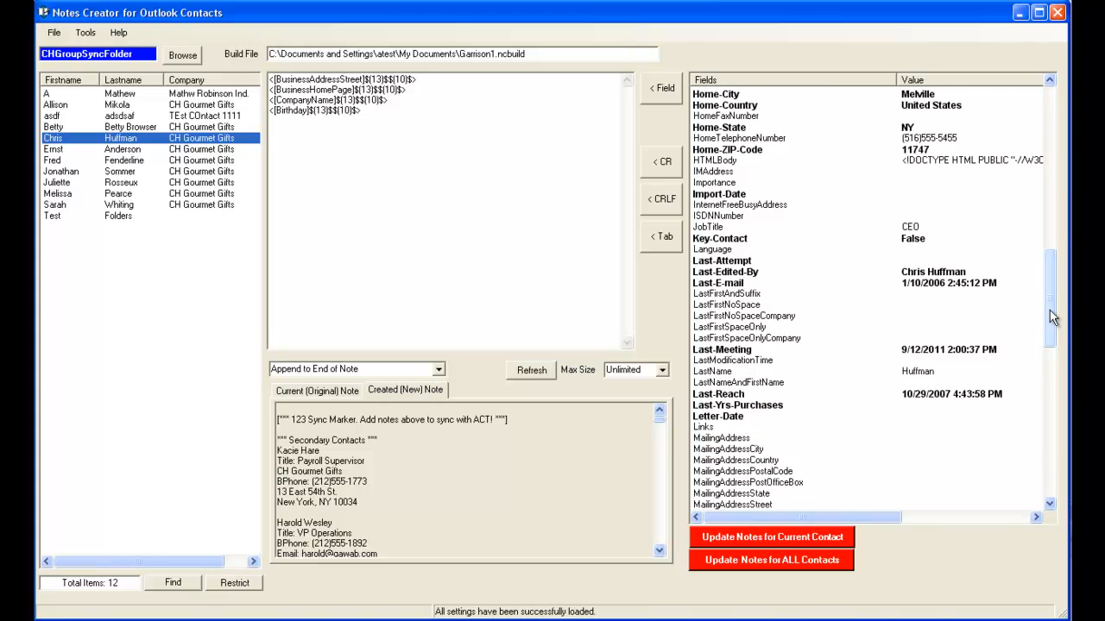
{"action": "left_click_drag", "start_coordinate": [1050, 310], "coordinate": [1060, 432]}
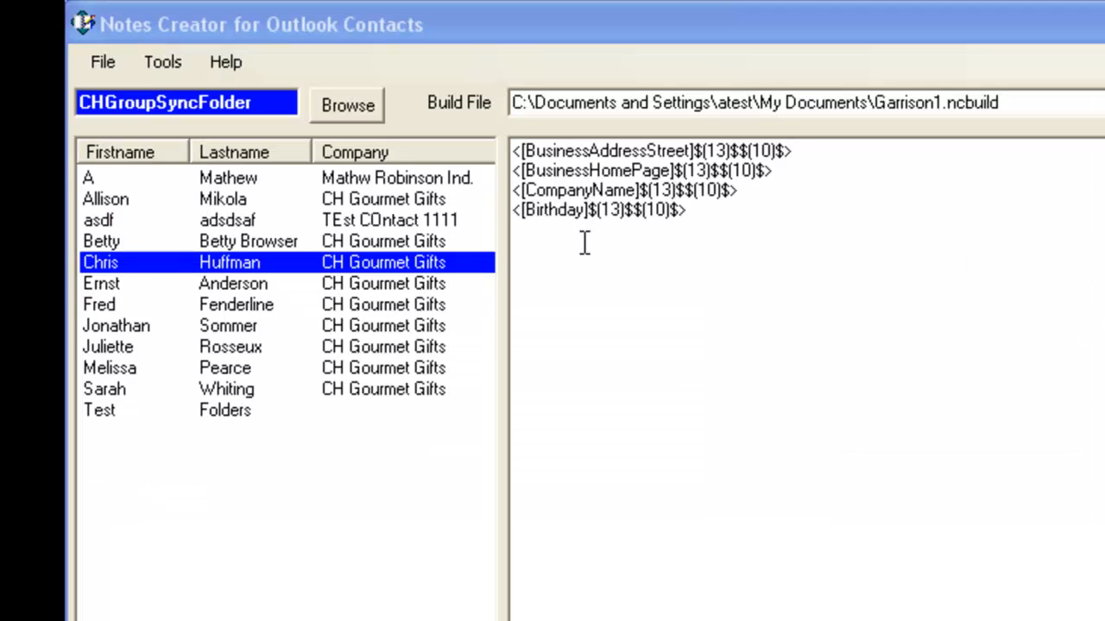
Choose CHGroupSyncFolder as the contact folder to load
{"action": "left_click", "coordinate": [342, 112]}
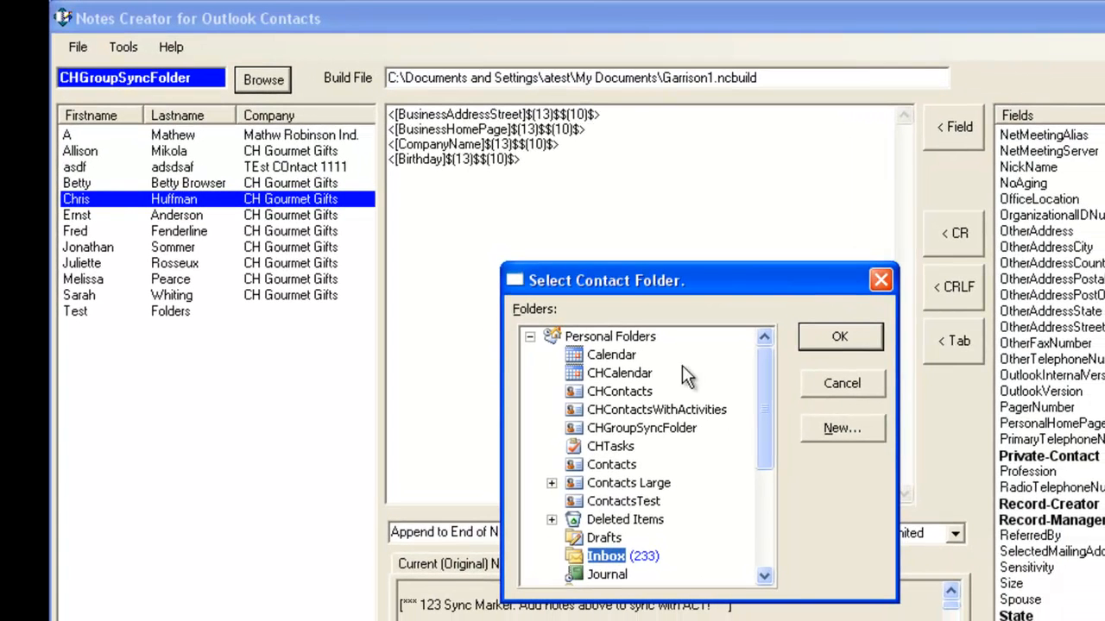
{"action": "mouse_move", "coordinate": [766, 397]}
{"action": "left_mouse_down"}
{"action": "mouse_move", "coordinate": [773, 505]}
{"action": "mouse_move", "coordinate": [770, 414]}
{"action": "left_mouse_up"}
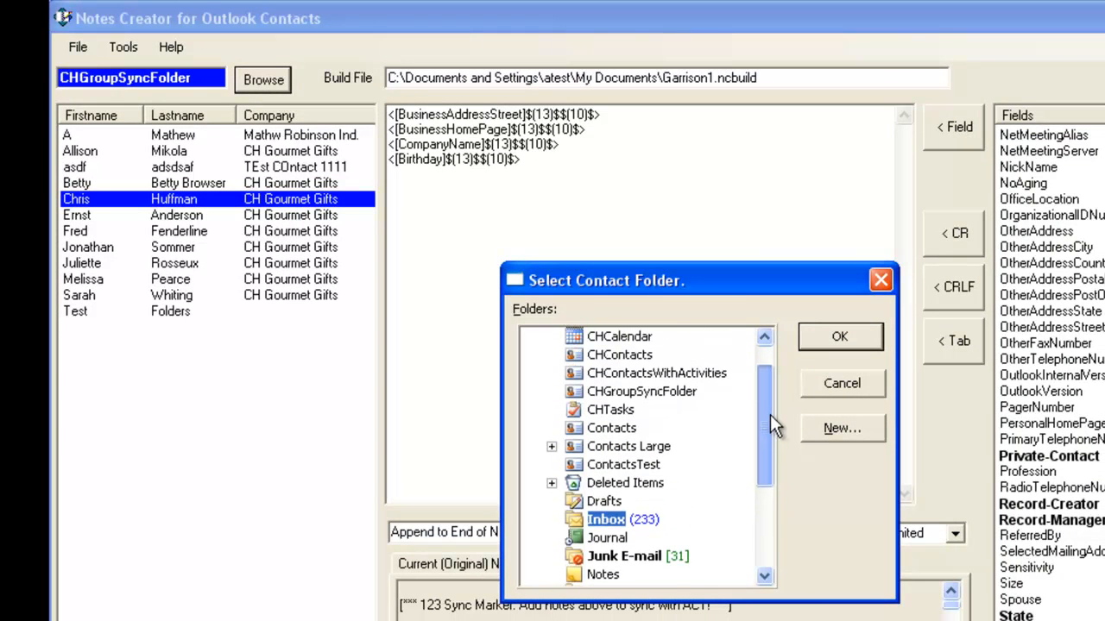
{"action": "left_click", "coordinate": [665, 393]}
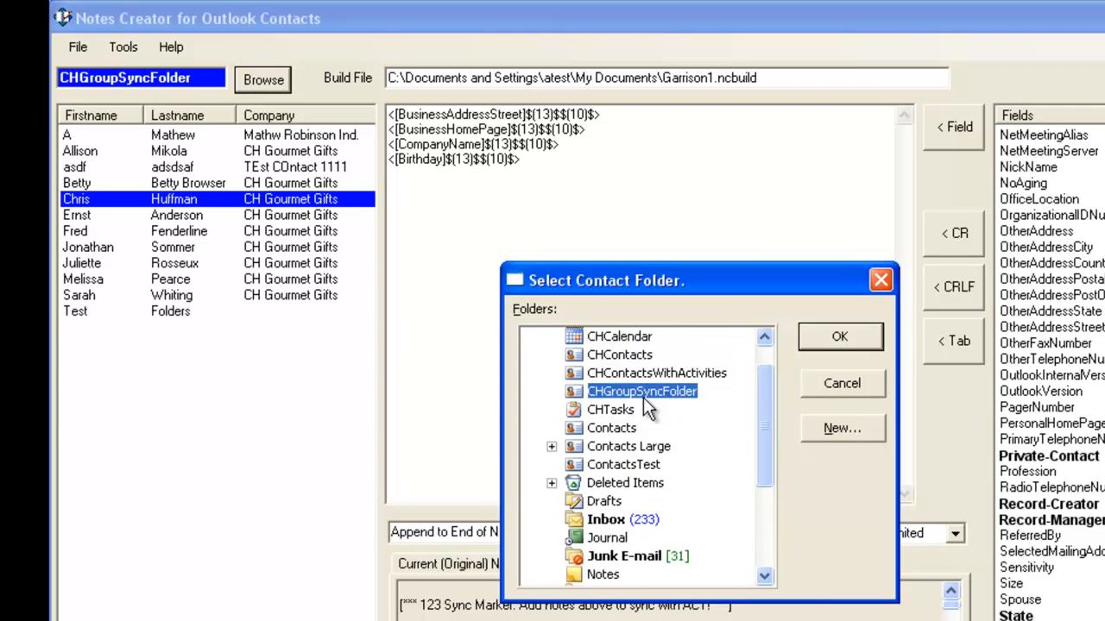
{"action": "left_click", "coordinate": [833, 336]}
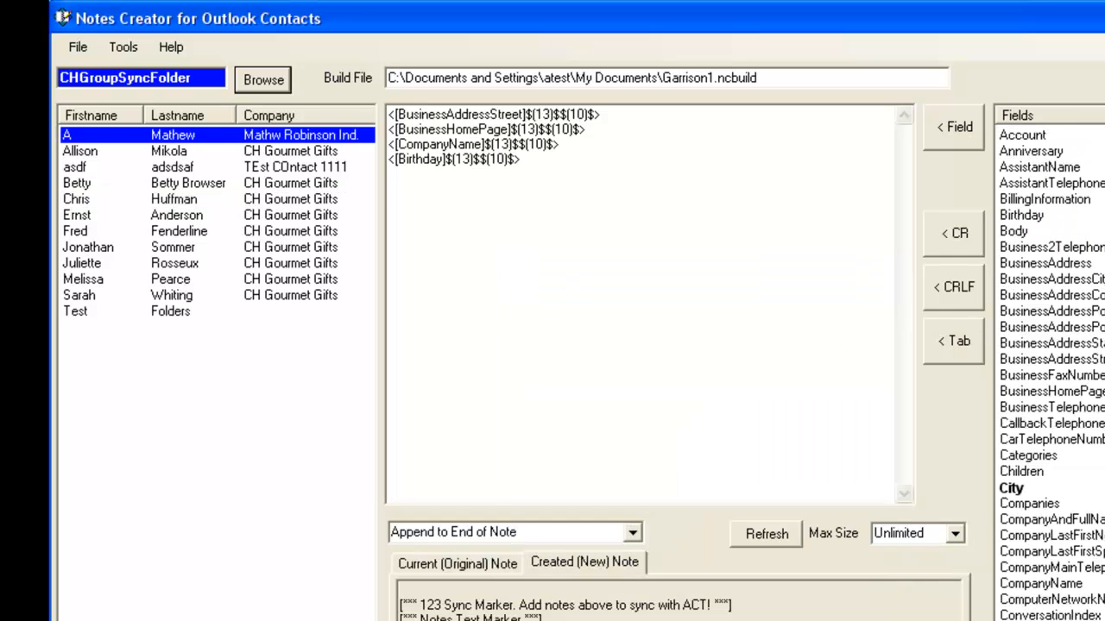
Compare the field values of the fifth, sixth and seventh contacts, returning to the fifth
{"action": "scroll", "coordinate": [1031, 306], "scroll_direction": "down", "scroll_amount": 20}
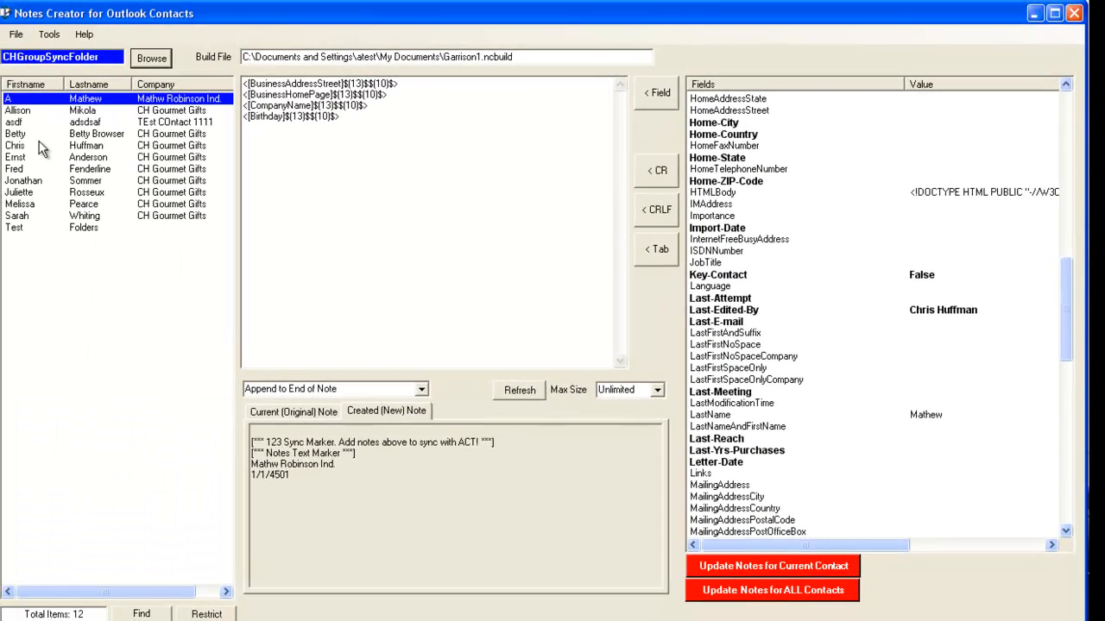
{"action": "left_click", "coordinate": [43, 147]}
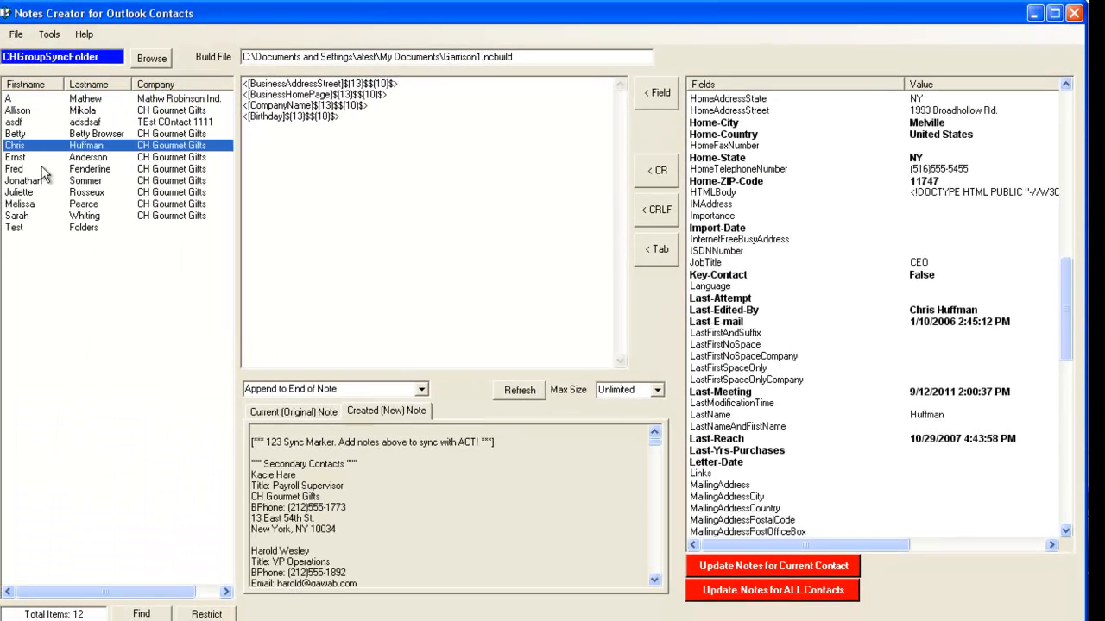
{"action": "left_click", "coordinate": [41, 168]}
{"action": "left_click", "coordinate": [39, 157]}
{"action": "left_click", "coordinate": [42, 168]}
{"action": "left_click", "coordinate": [32, 147]}
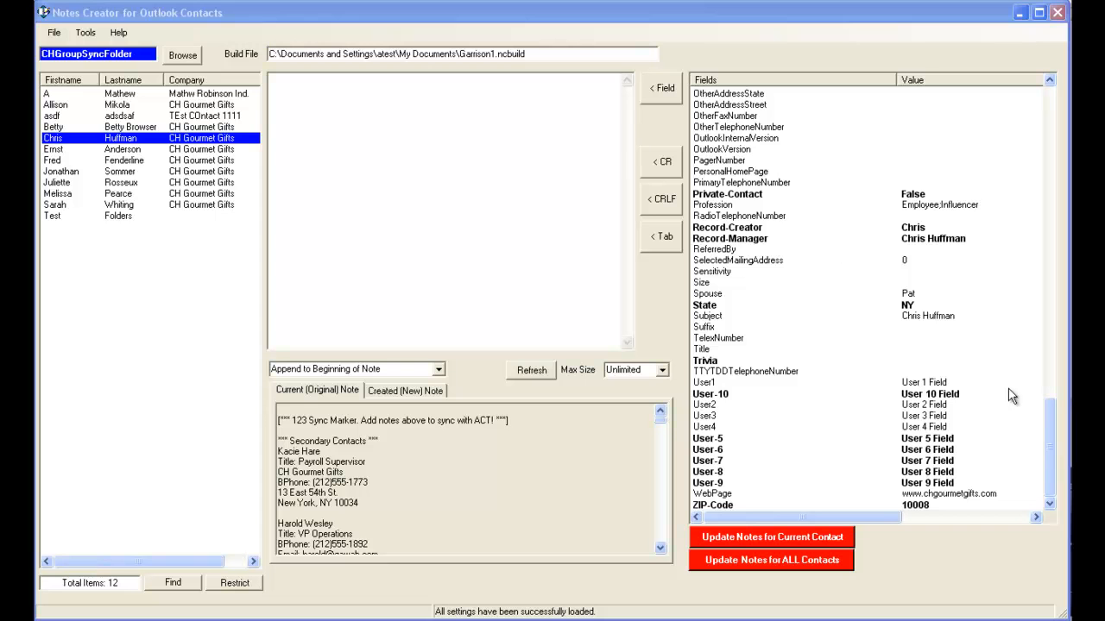
Insert the User-5 and FullName fields into the empty note template, in that order
{"action": "mouse_move", "coordinate": [1047, 441]}
{"action": "left_mouse_down"}
{"action": "mouse_move", "coordinate": [1042, 305]}
{"action": "mouse_move", "coordinate": [1048, 458]}
{"action": "left_mouse_up"}
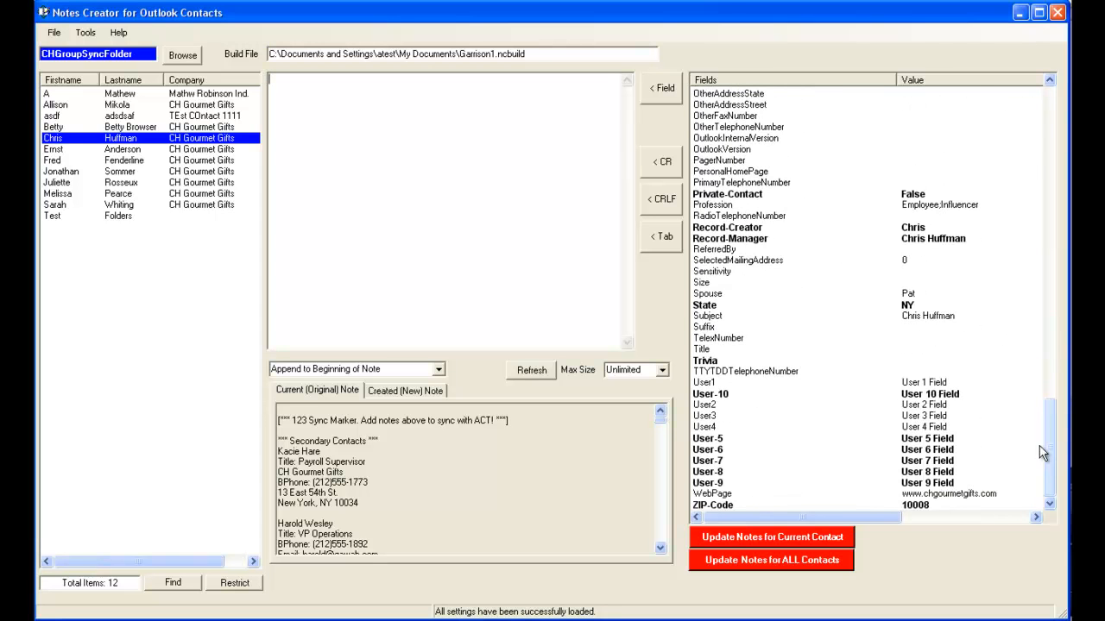
{"action": "left_click", "coordinate": [721, 438]}
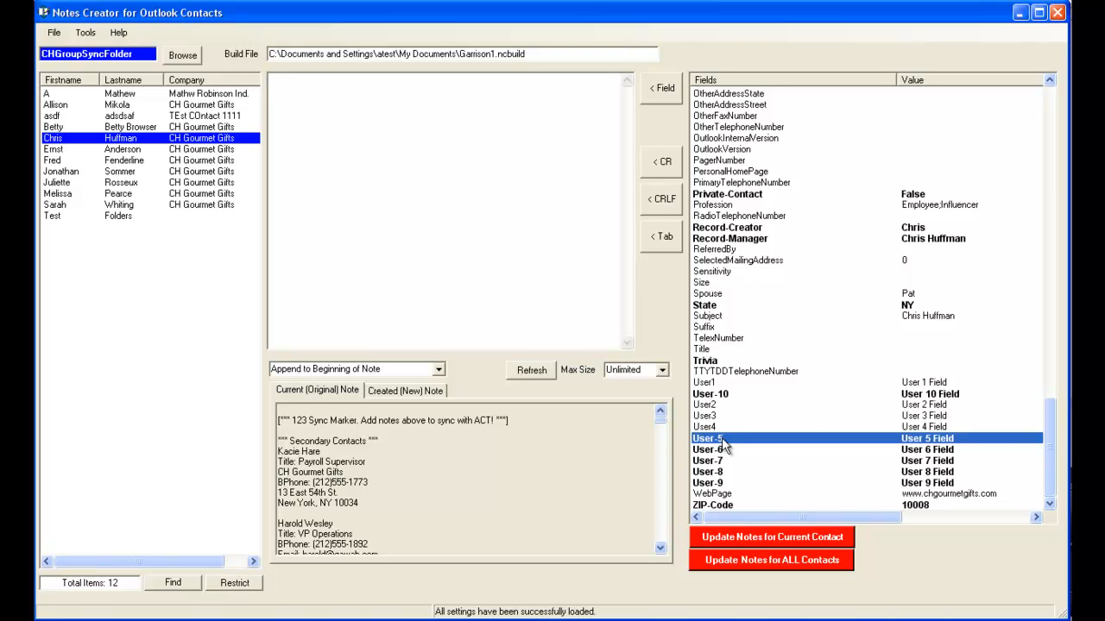
{"action": "left_click", "coordinate": [664, 89]}
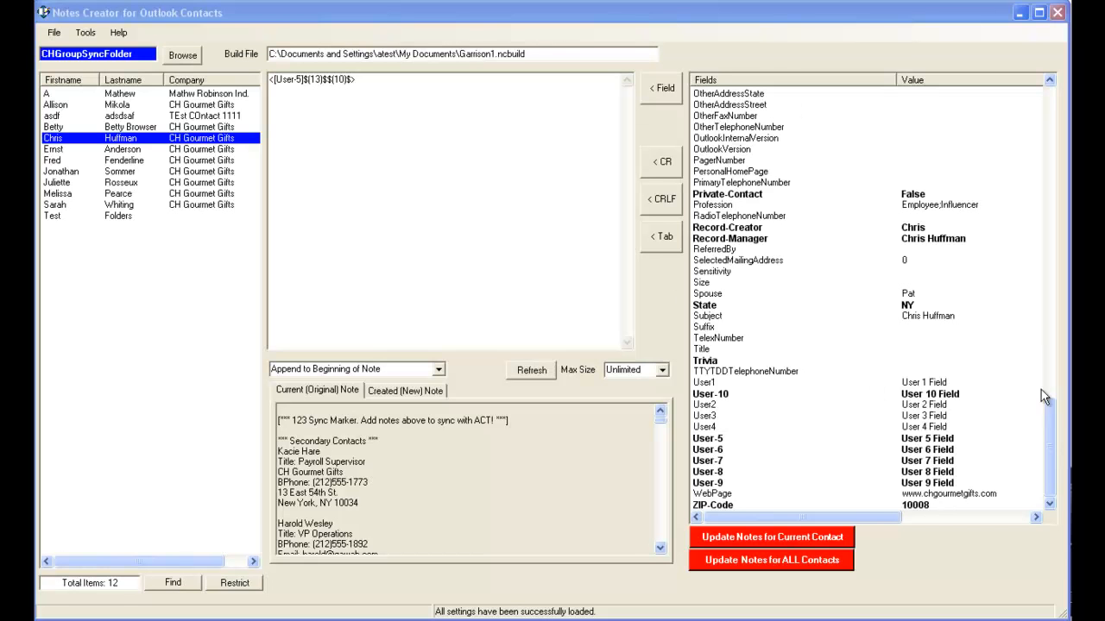
{"action": "left_click_drag", "start_coordinate": [1050, 431], "coordinate": [1038, 193]}
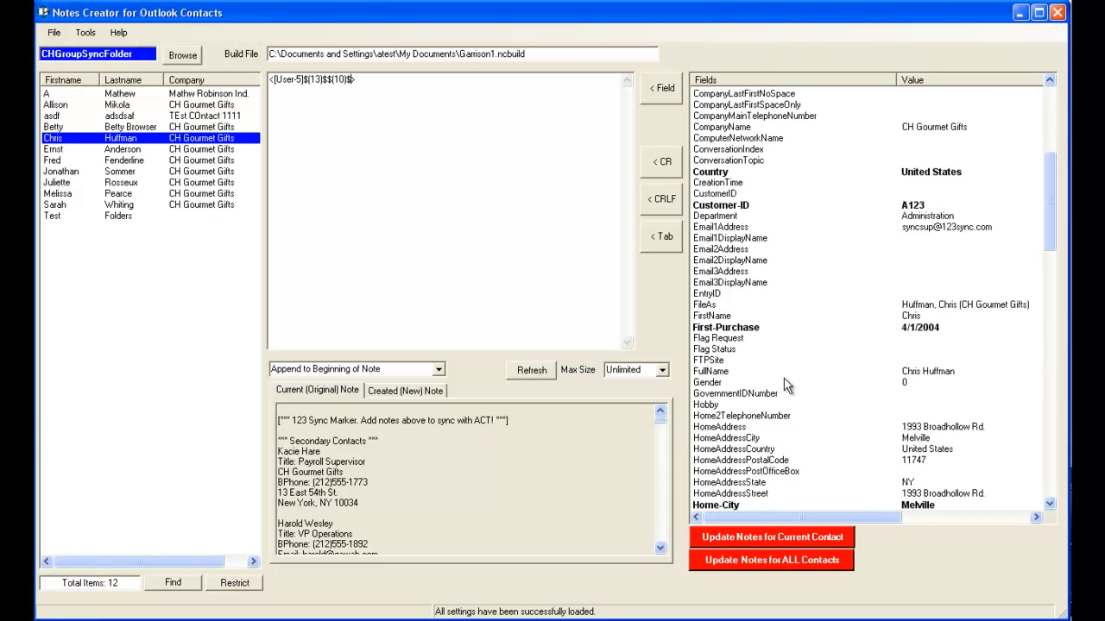
{"action": "left_click", "coordinate": [744, 373]}
{"action": "left_click", "coordinate": [662, 93]}
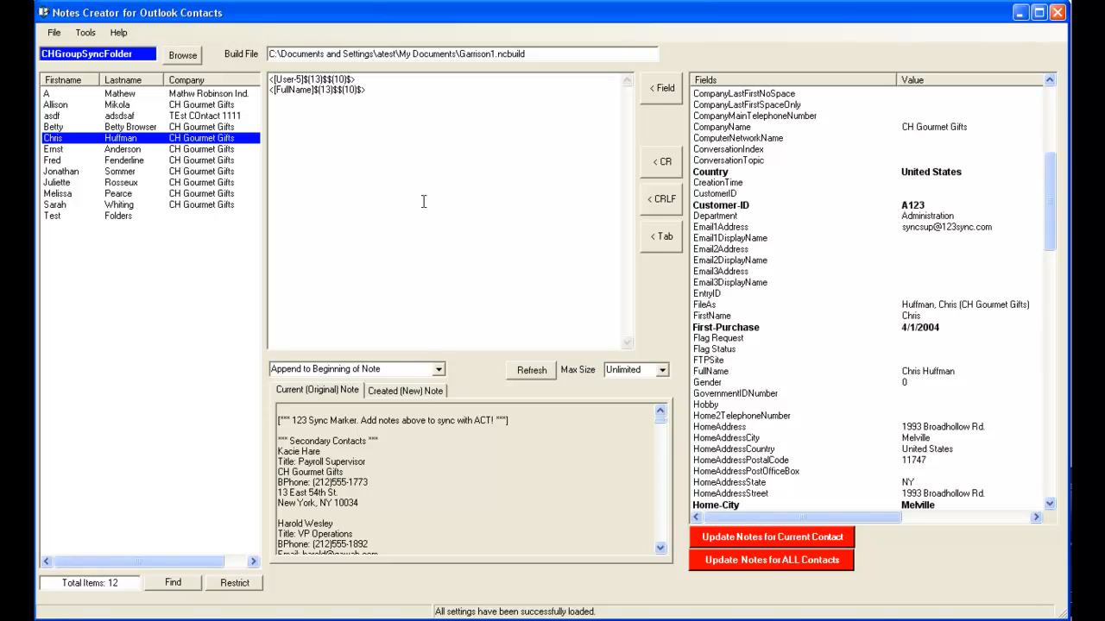
Compare the original note with the created note and refresh the preview to include the inserted fields
{"action": "left_click", "coordinate": [431, 391]}
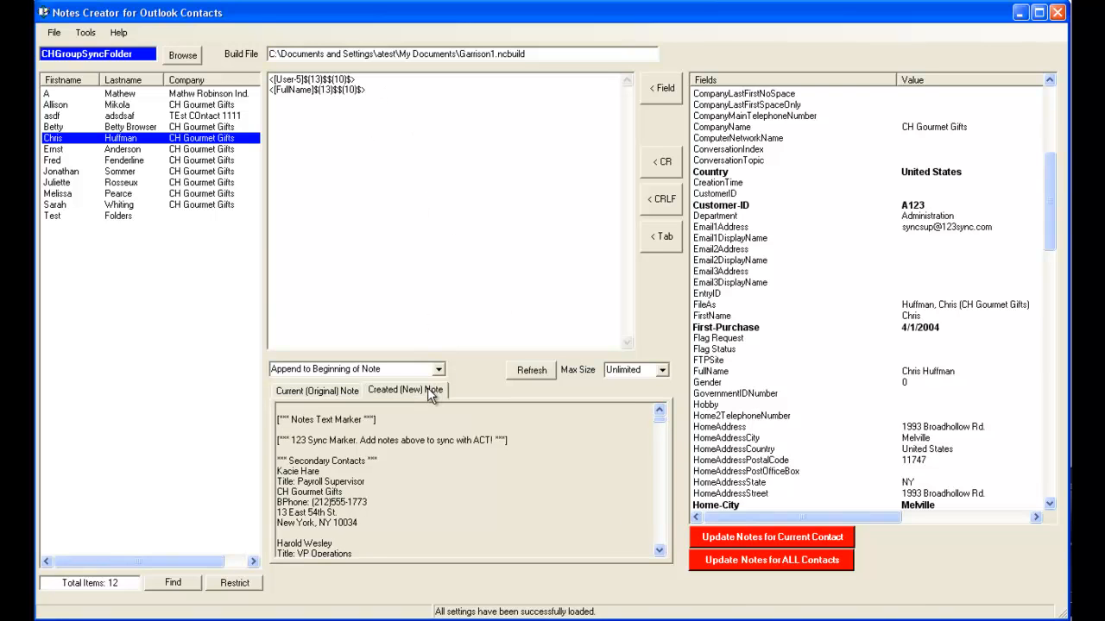
{"action": "left_click", "coordinate": [335, 393]}
{"action": "left_click", "coordinate": [378, 393]}
{"action": "left_click", "coordinate": [544, 378]}
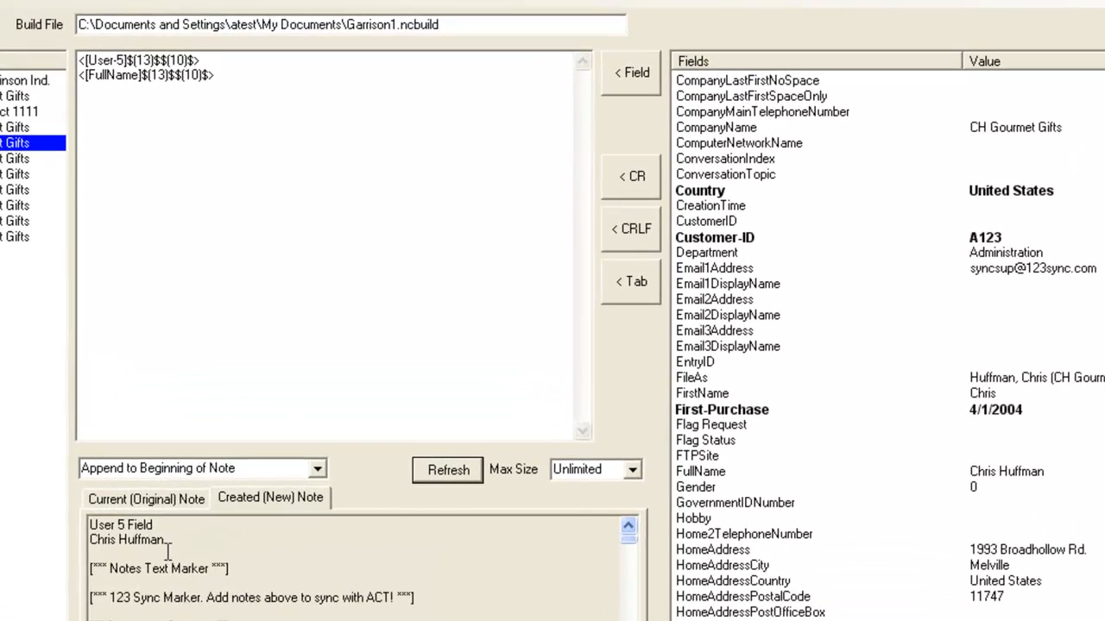
Add the label "User Fiive Must Do: " inside the angle brackets before the User-5 field
{"action": "left_click", "coordinate": [85, 61]}
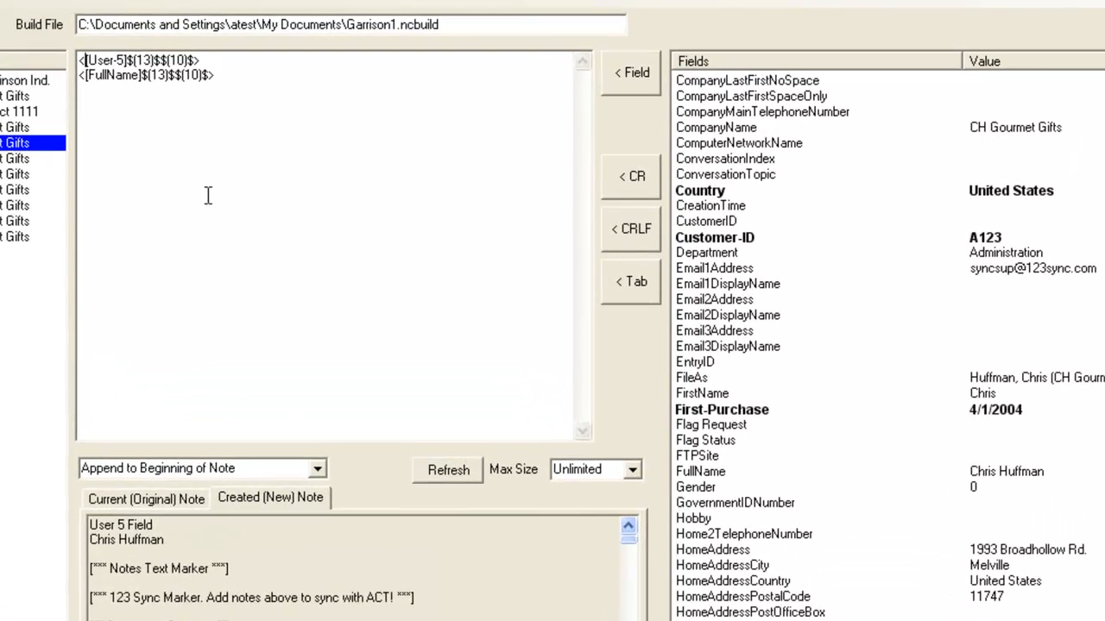
{"action": "type", "text": "User File"}
{"action": "key", "text": "BackSpace"}
{"action": "key", "text": "BackSpace"}
{"action": "key", "text": "BackSpace"}
{"action": "type", "text": "ive "}
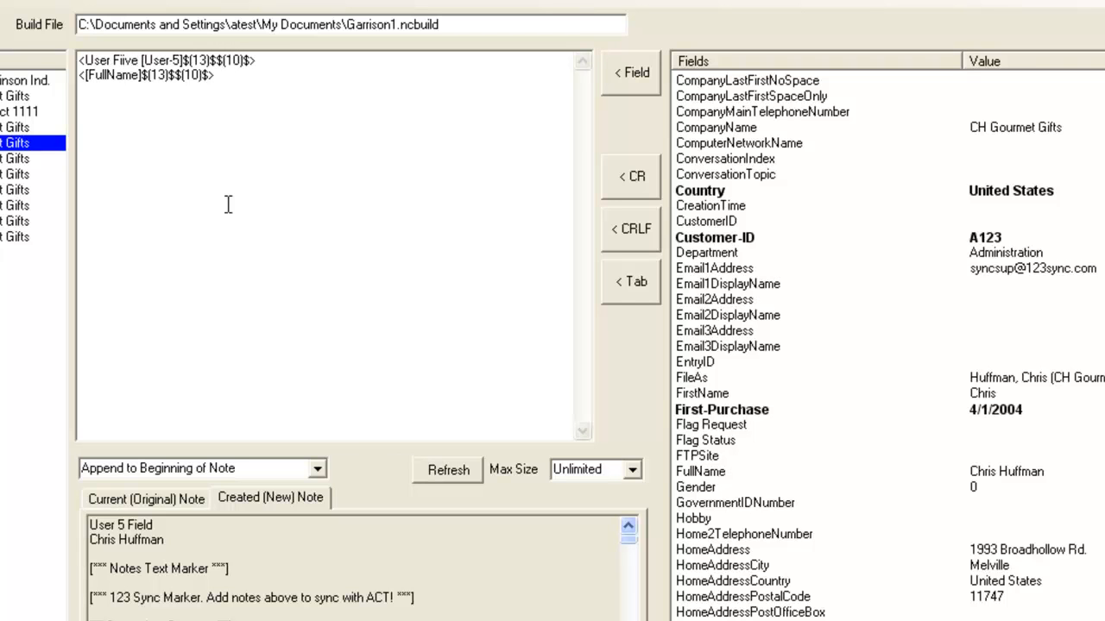
{"action": "type", "text": "Must Do"}
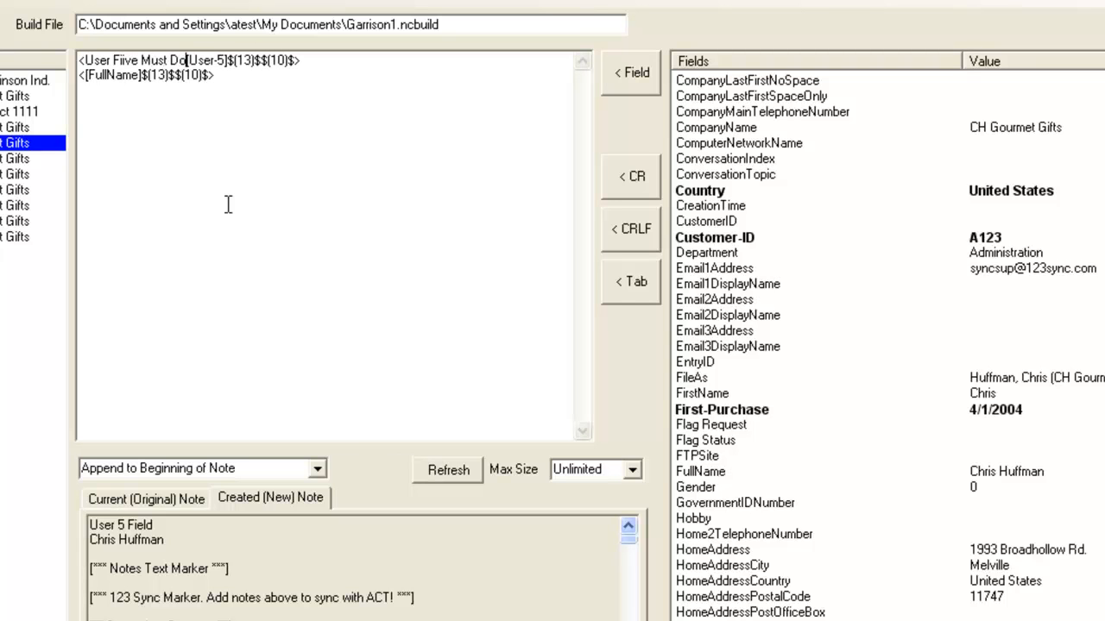
{"action": "type", "text": ":"}
Add the label "Full name must do: " inside the angle brackets before the FullName field
{"action": "key", "text": "Down"}
{"action": "key", "text": "Left"}
{"action": "key", "text": "Left"}
{"action": "key", "text": "Left"}
{"action": "key", "text": "Left"}
{"action": "key", "text": "Left"}
{"action": "key", "text": "Left"}
{"action": "key", "text": "Left"}
{"action": "key", "text": "Left"}
{"action": "key", "text": "Left"}
{"action": "key", "text": "Left"}
{"action": "key", "text": "Left"}
{"action": "key", "text": "Left"}
{"action": "key", "text": "Left"}
{"action": "key", "text": "Left"}
{"action": "key", "text": "Left"}
{"action": "key", "text": "Left"}
{"action": "key", "text": "Left"}
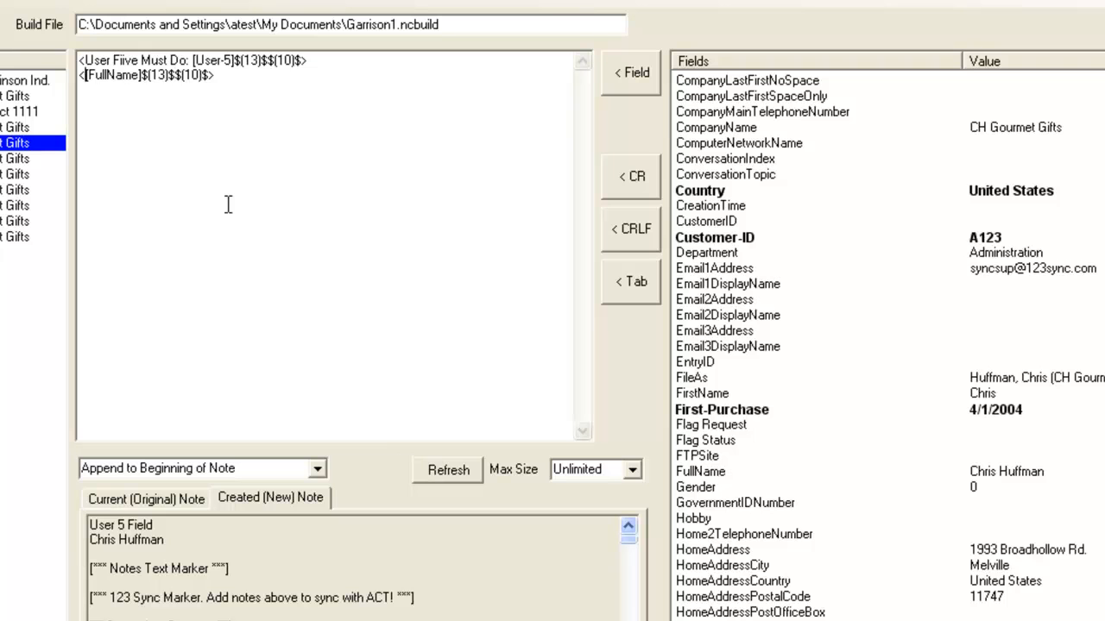
{"action": "type", "text": "Full name must do:"}
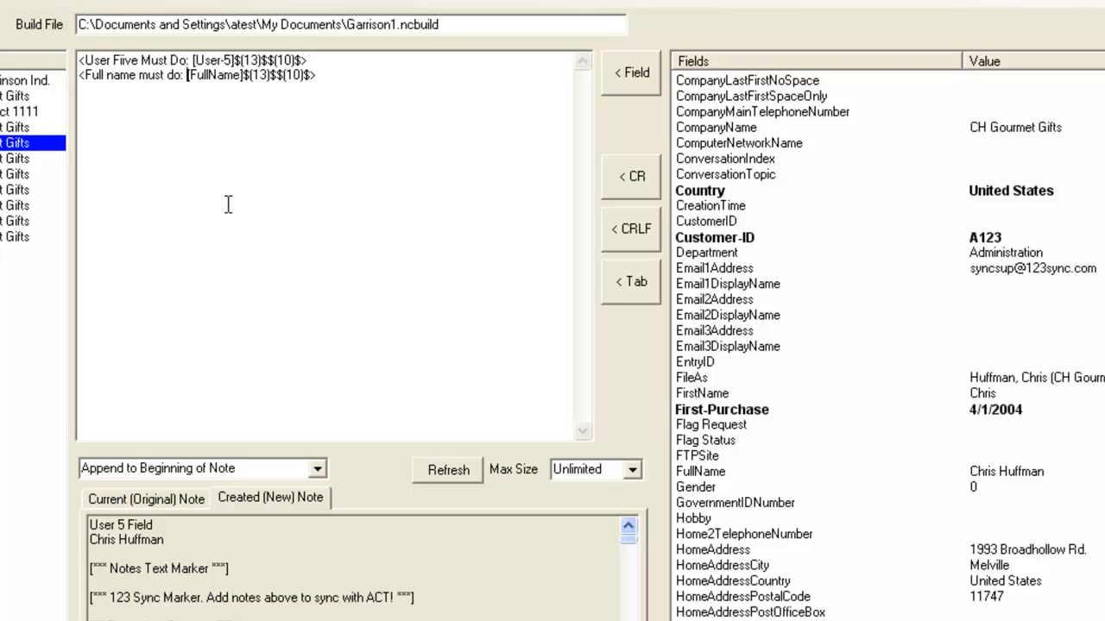
Refresh the created note, then check the fourth contact's note against its User-5 field value
{"action": "left_click", "coordinate": [450, 470]}
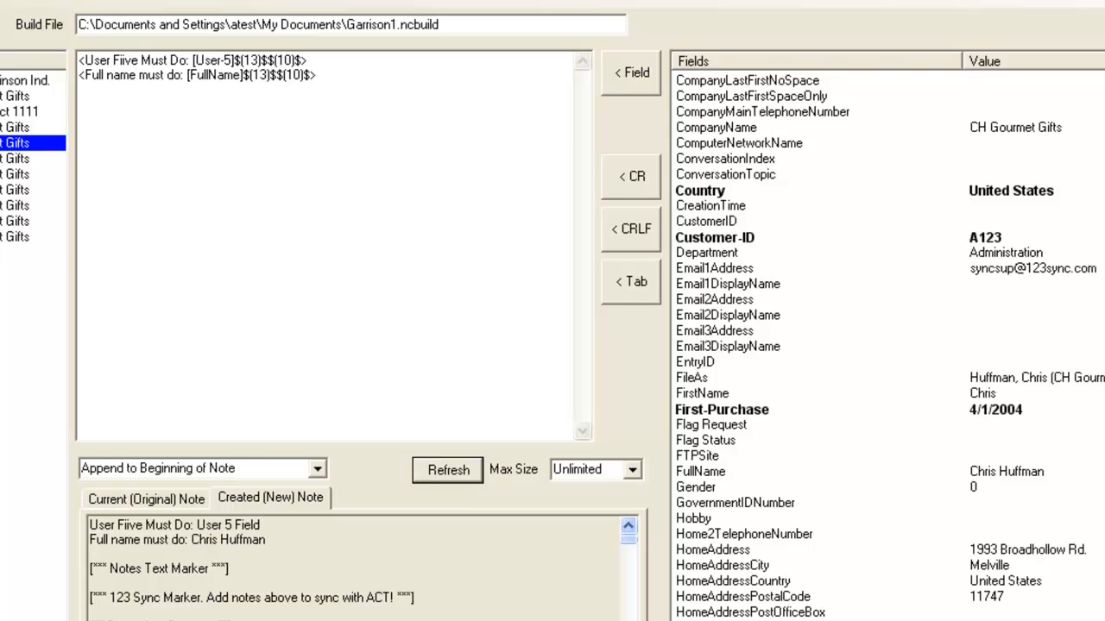
{"action": "left_click", "coordinate": [8, 127]}
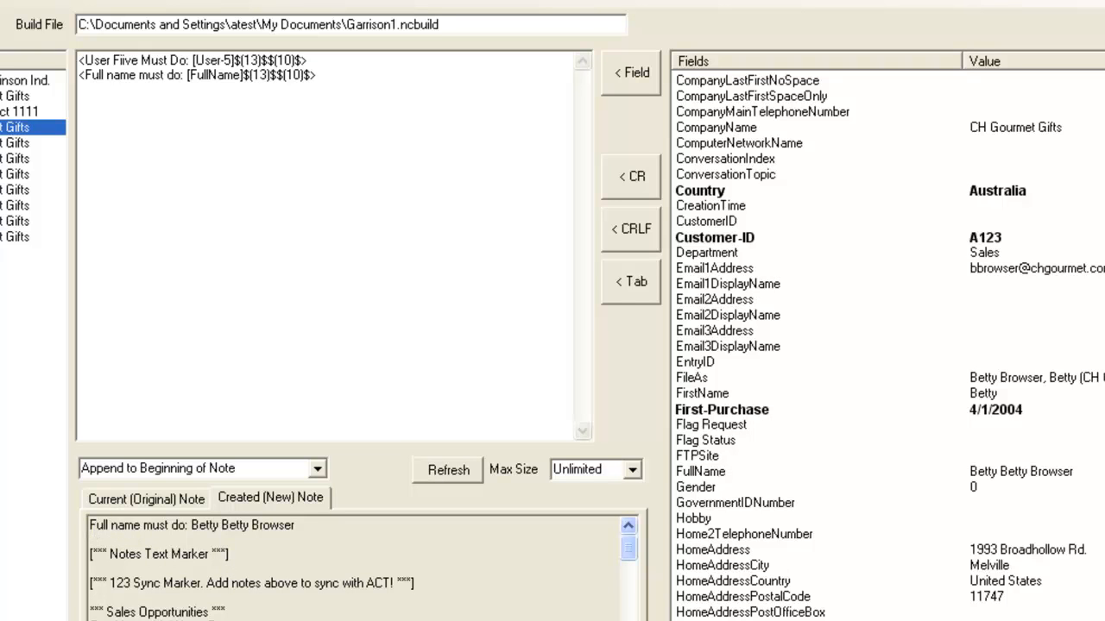
{"action": "scroll", "coordinate": [889, 346], "scroll_direction": "down", "scroll_amount": 20}
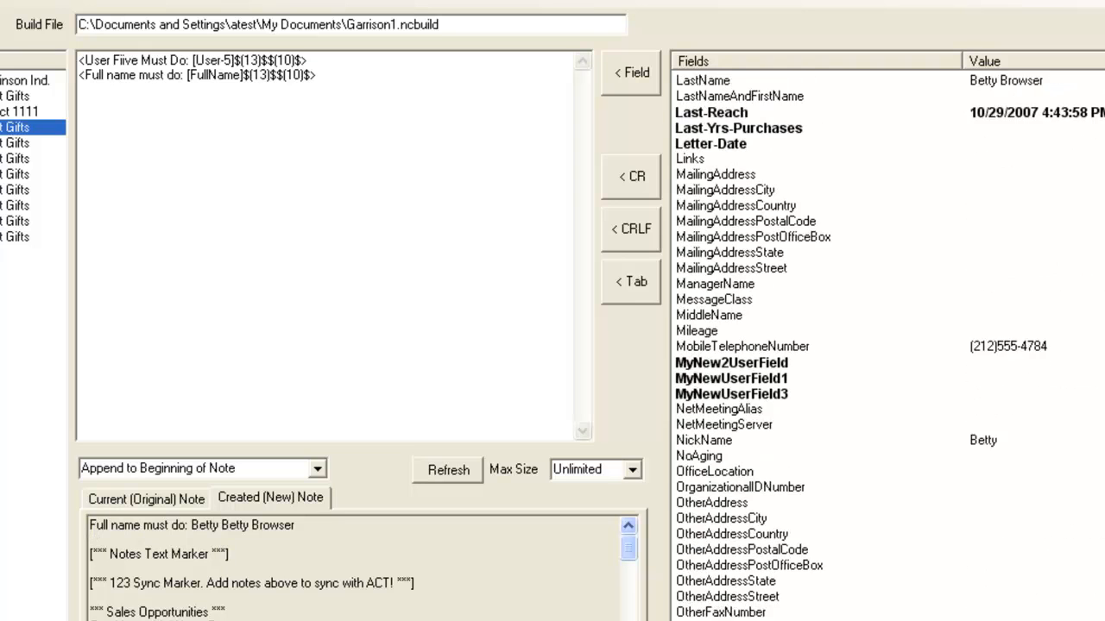
{"action": "scroll", "coordinate": [753, 582], "scroll_direction": "down", "scroll_amount": 4}
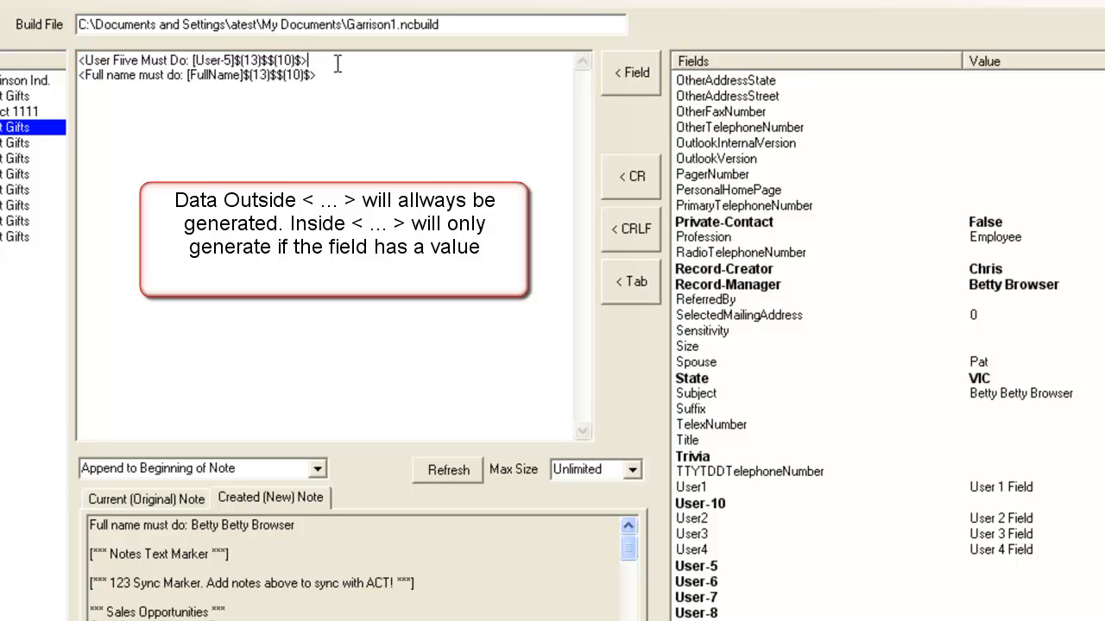
Add a dashed separator line outside the brackets below each of the two field lines and refresh the created note
{"action": "key", "text": "Return"}
{"action": "type", "text": "--------------------------------------------------------------------------"}
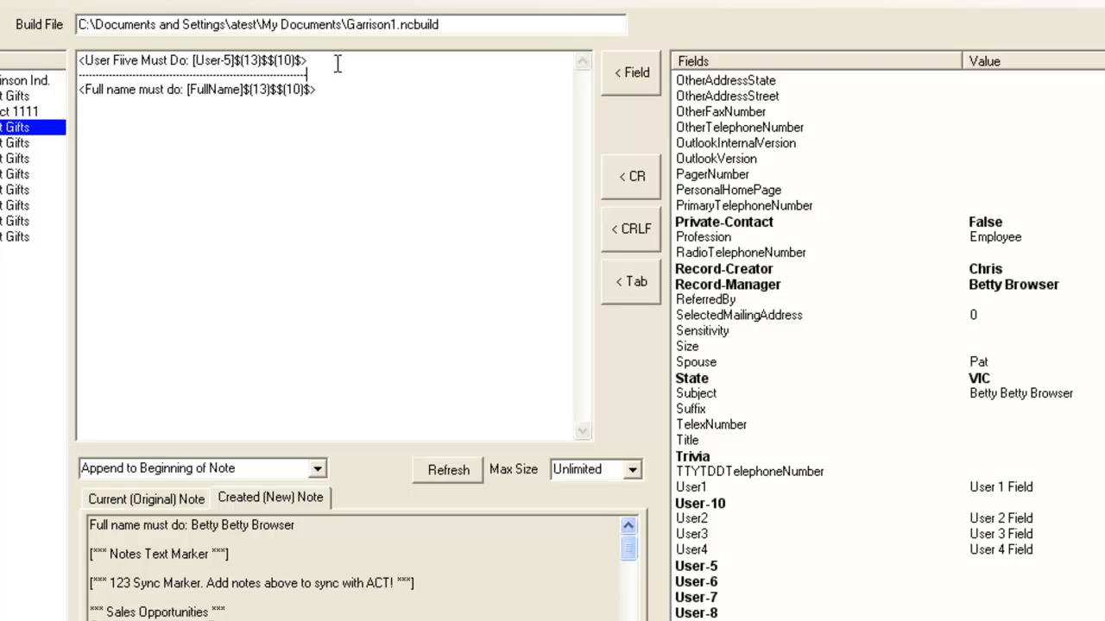
{"action": "key", "text": "Down"}
{"action": "type", "text": "---------------------------------------------------------------"}
{"action": "left_click", "coordinate": [456, 471]}
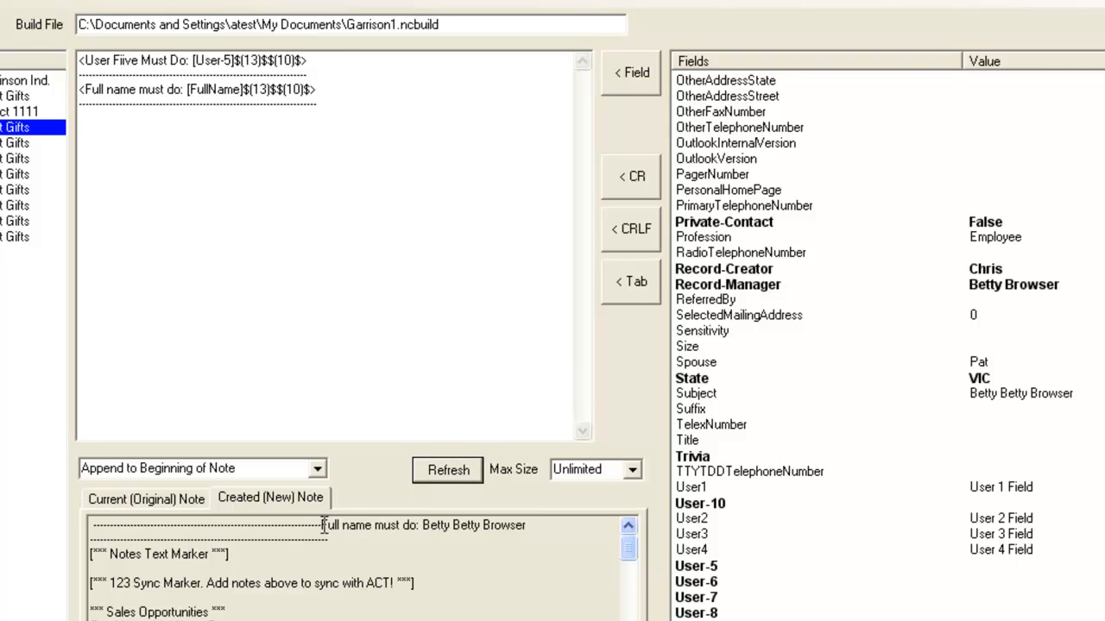
Append a CRLF line break code to the end of the first dashed line and refresh the created note
{"action": "left_click", "coordinate": [331, 76]}
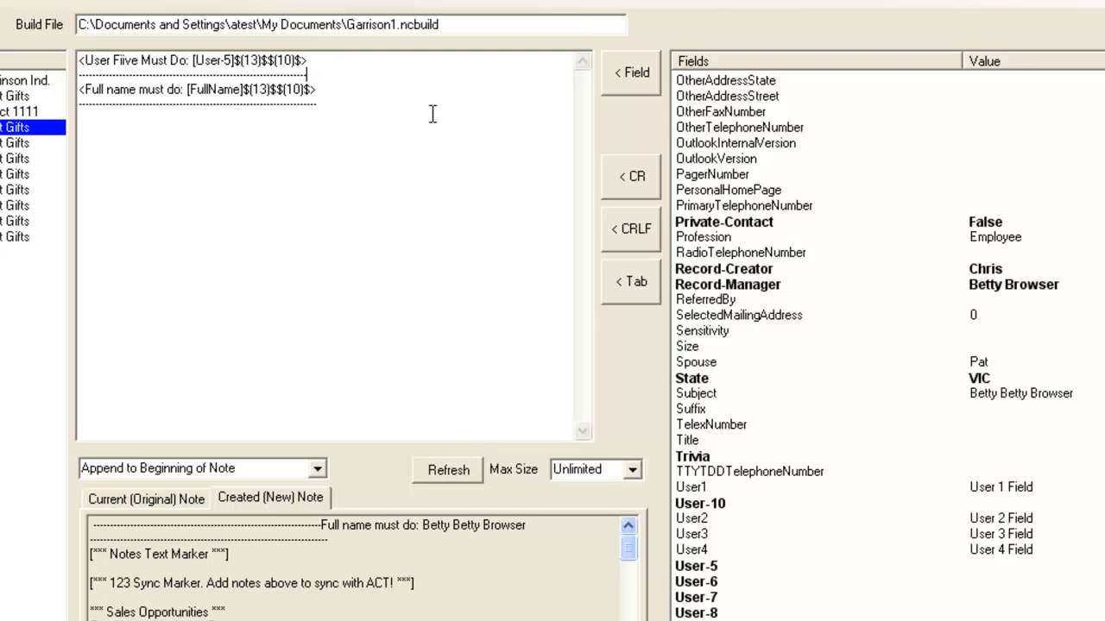
{"action": "left_click", "coordinate": [637, 236]}
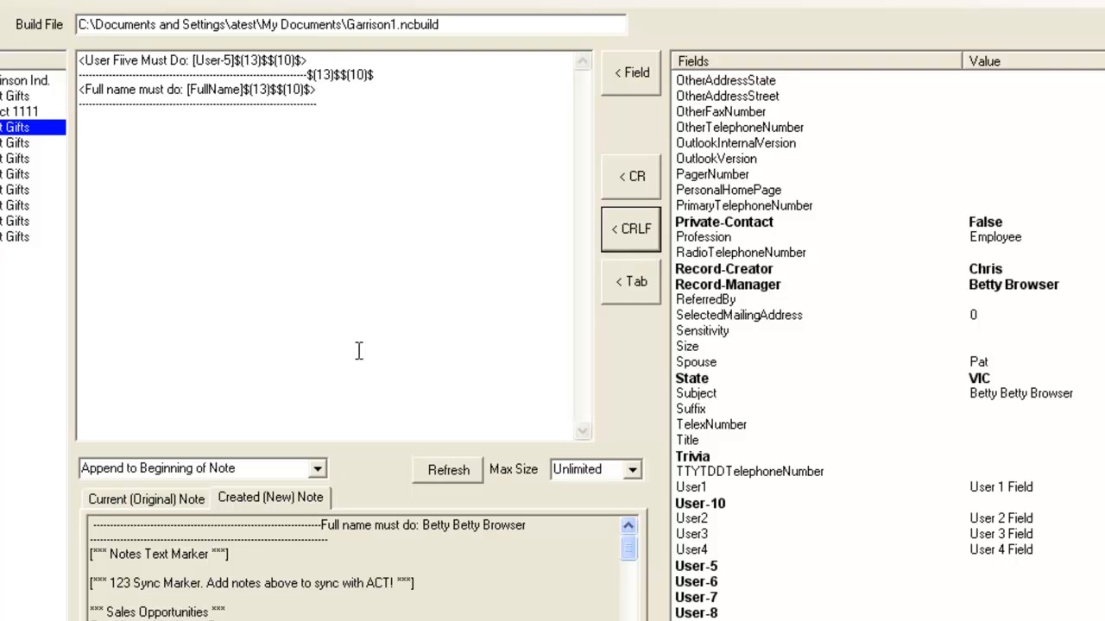
{"action": "left_click", "coordinate": [447, 469]}
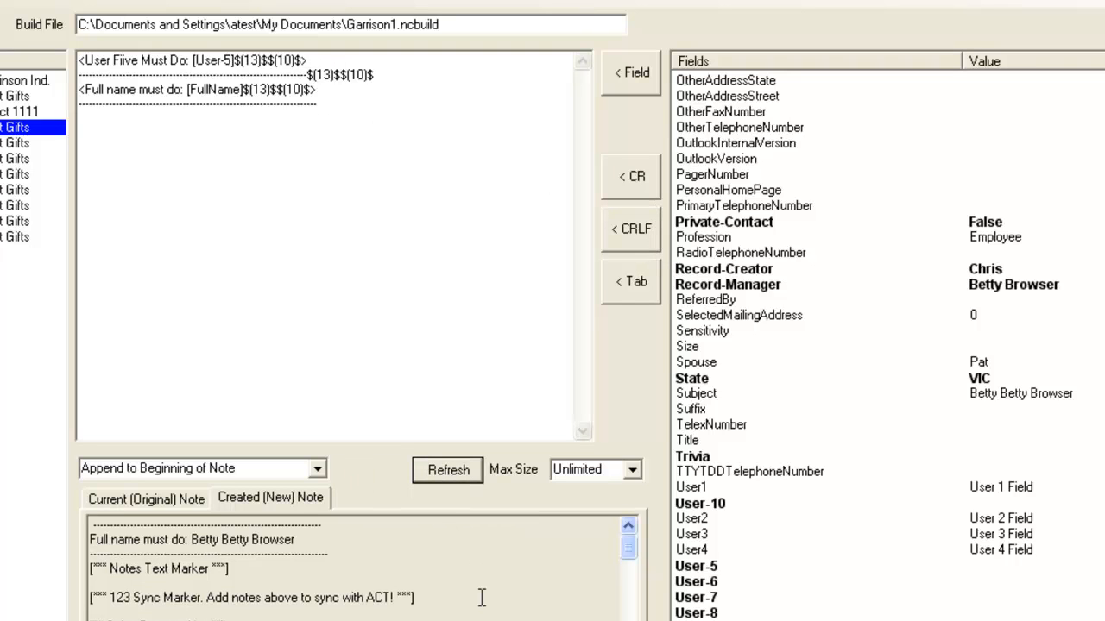